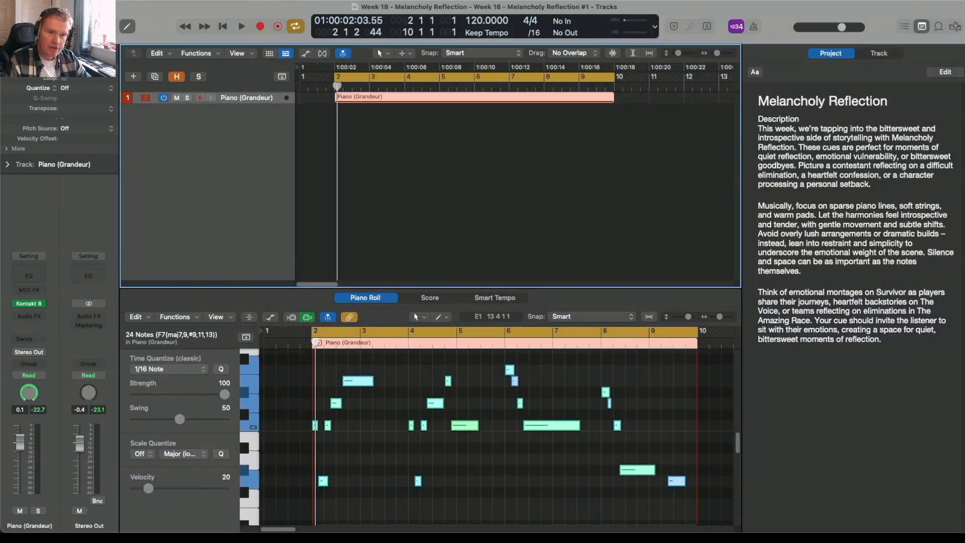
# Play back the Piano (Grandeur) part alone and together with the BBC string tracks.
pyautogui.press('space')
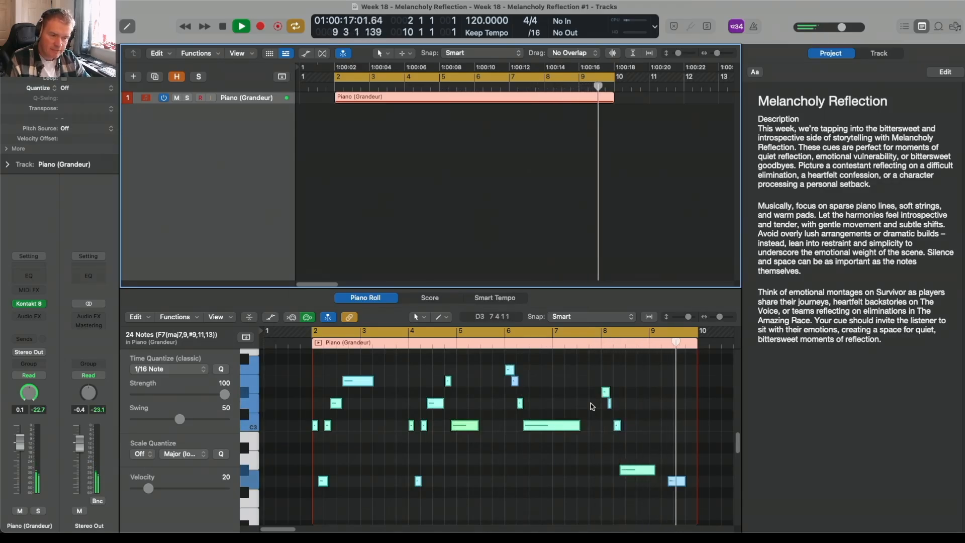
pyautogui.press('space')
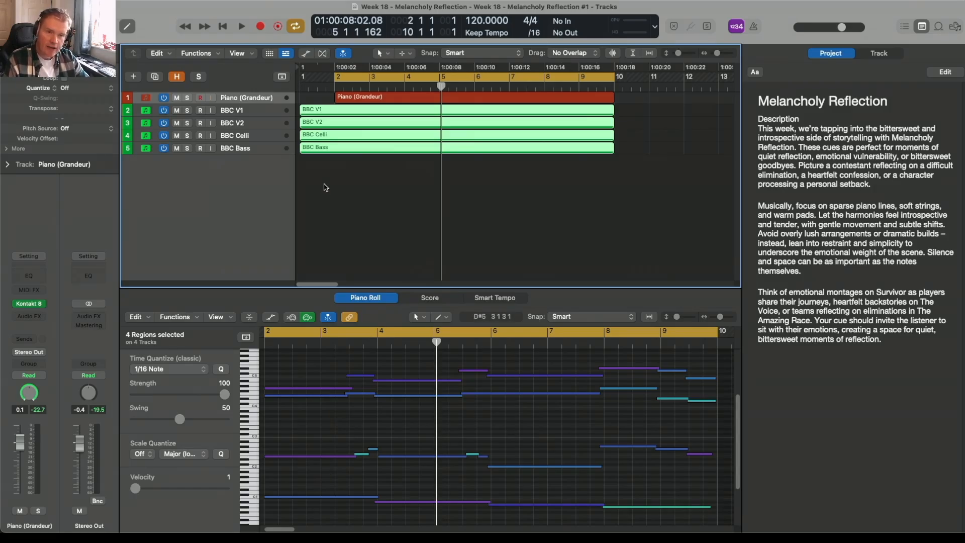
pyautogui.press('space')
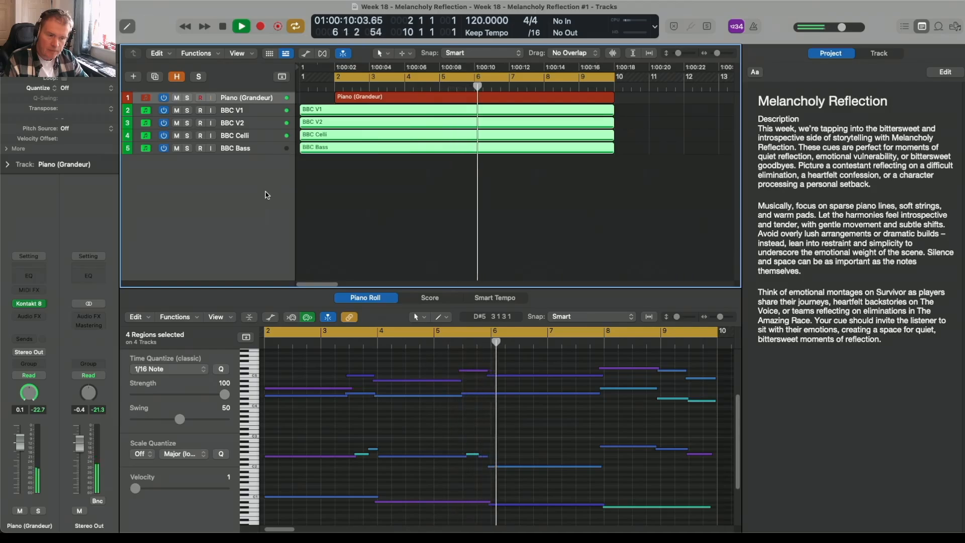
pyautogui.press('space')
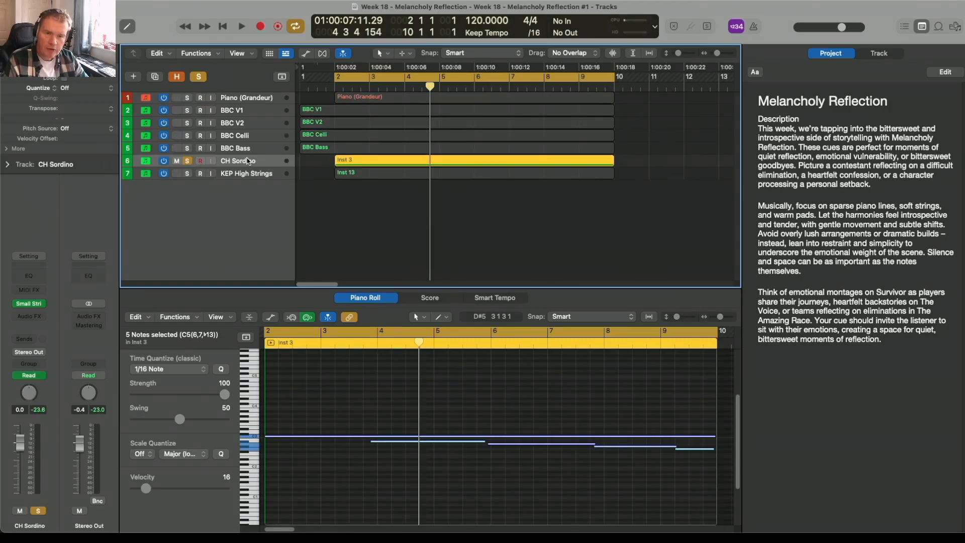
# View the CH Sordino track's instrument plugin, audition the track in solo, and clear its solo.
pyautogui.click(29, 305)
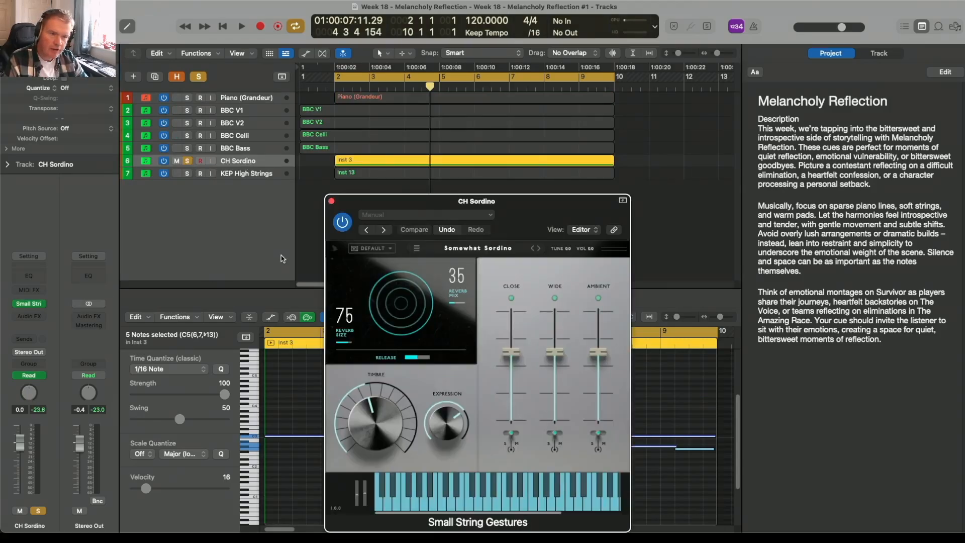
pyautogui.click(331, 201)
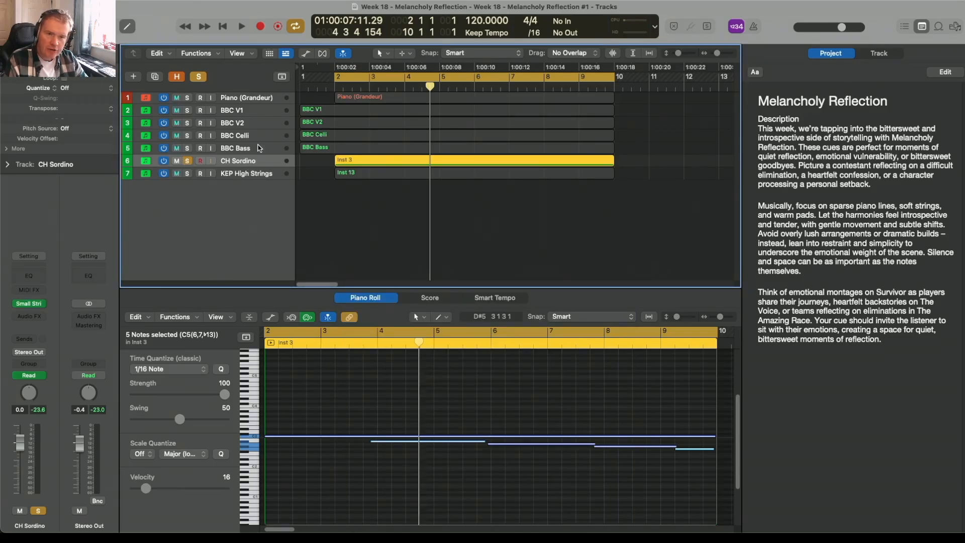
pyautogui.press('space')
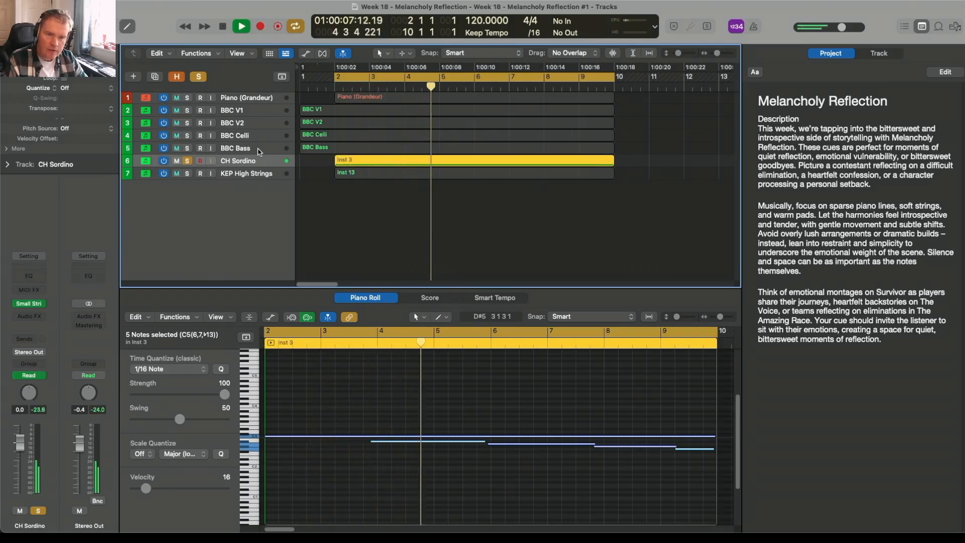
pyautogui.click(187, 160)
pyautogui.press('space')
# Solo the KEP High Strings track, view its Kontakt instrument, and audition its part.
pyautogui.click(187, 174)
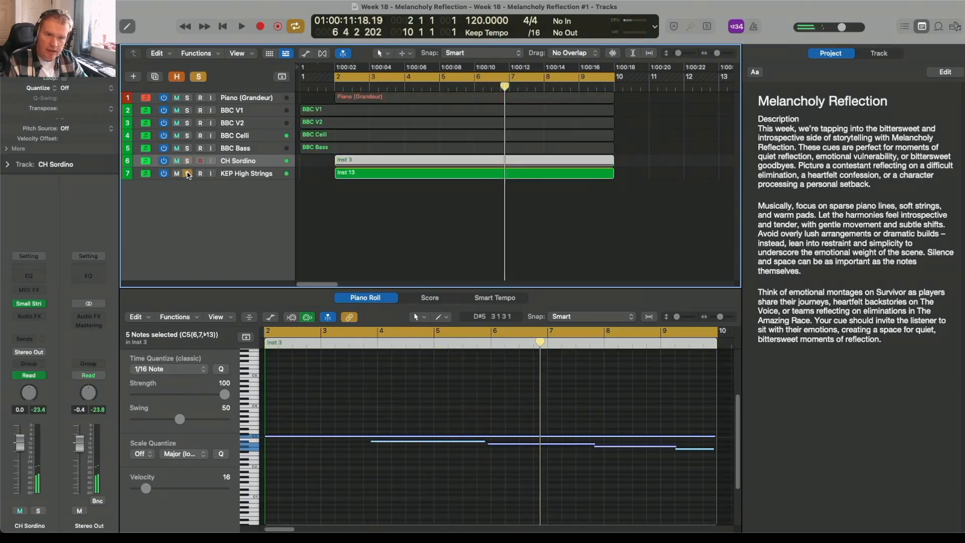
pyautogui.click(250, 173)
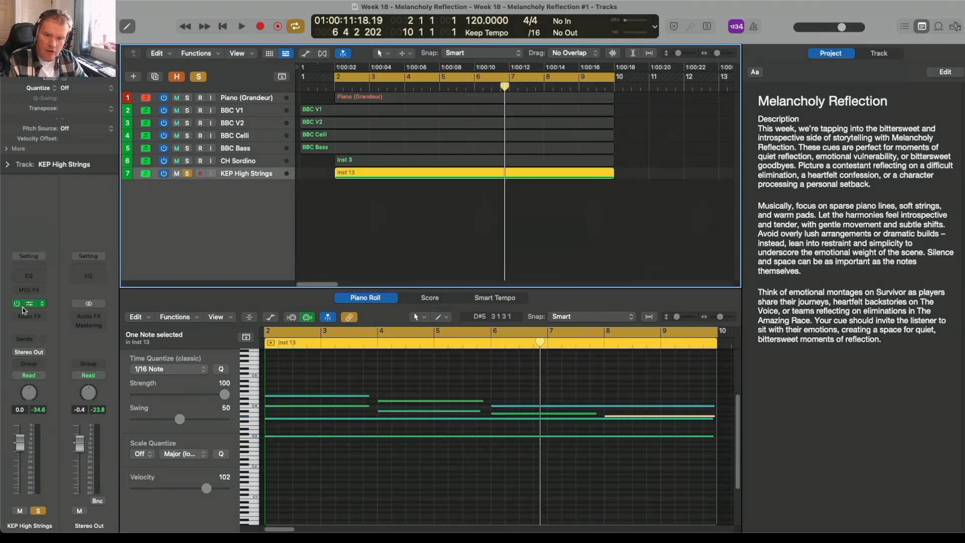
pyautogui.click(29, 303)
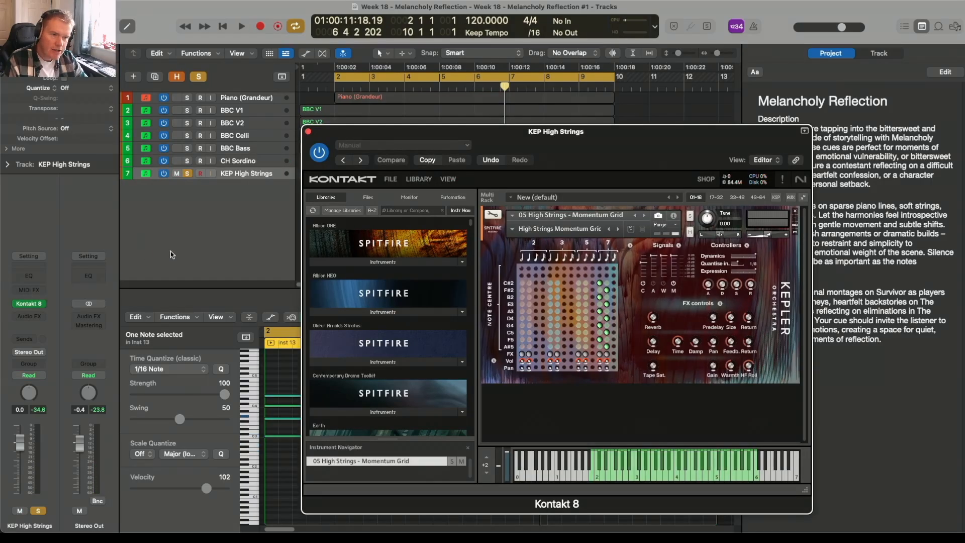
pyautogui.click(308, 132)
pyautogui.press('space')
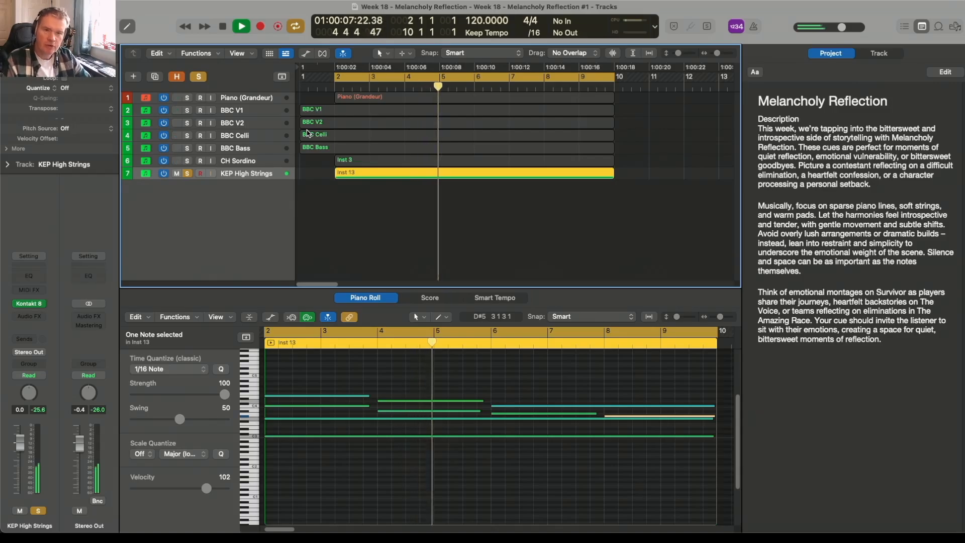
pyautogui.press('space')
# Clear the solo on KEP High Strings and play back the full mix.
pyautogui.click(187, 173)
pyautogui.press('space')
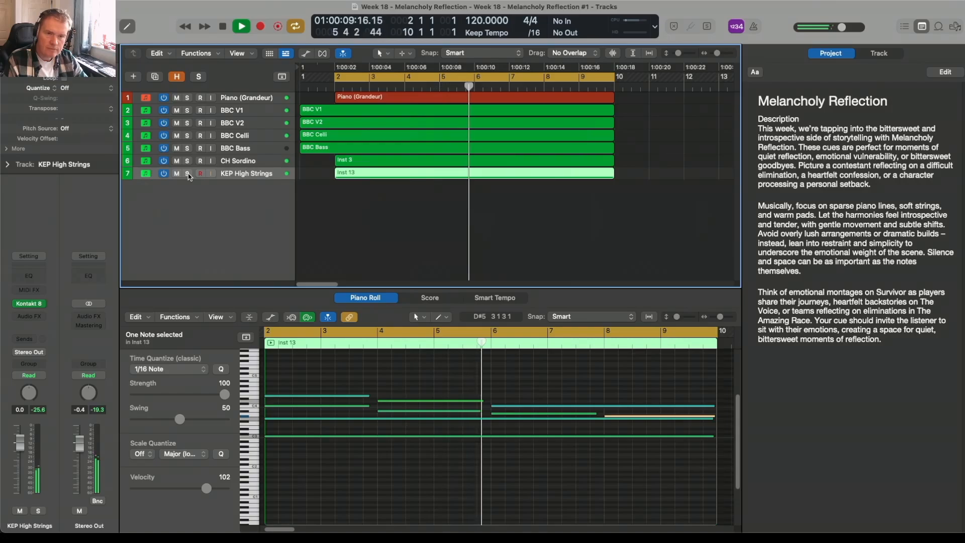
pyautogui.press('space')
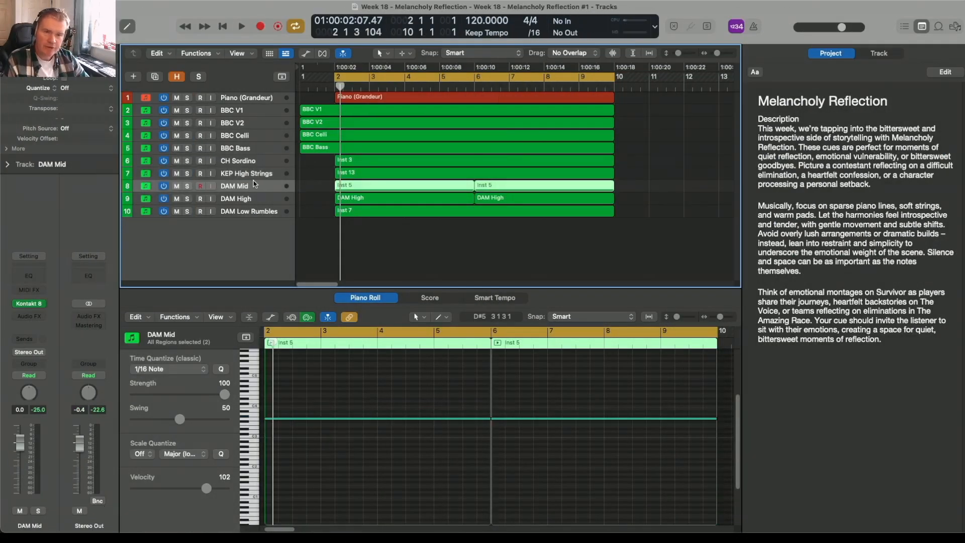
# View the notes of the DAM High and DAM Mid tracks and audition DAM Mid in solo.
pyautogui.click(257, 201)
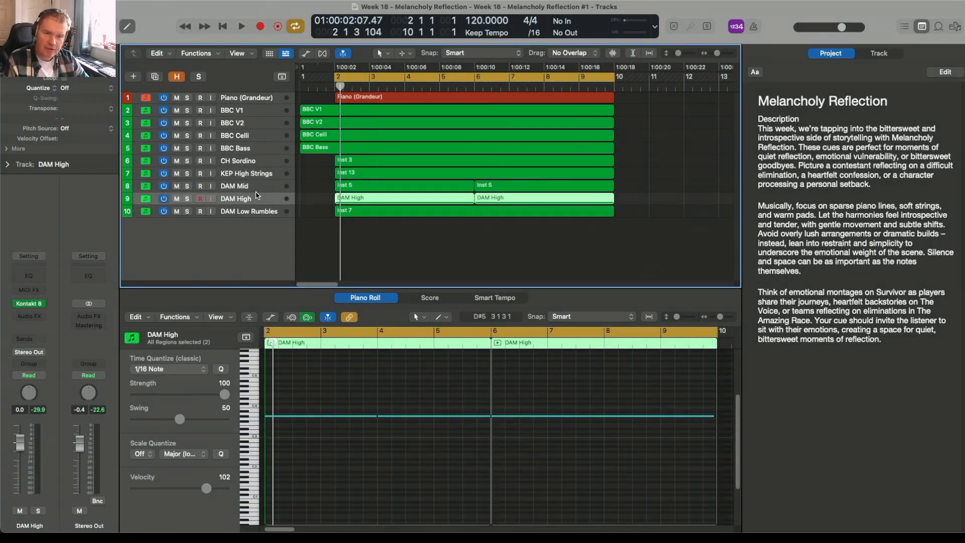
pyautogui.click(259, 187)
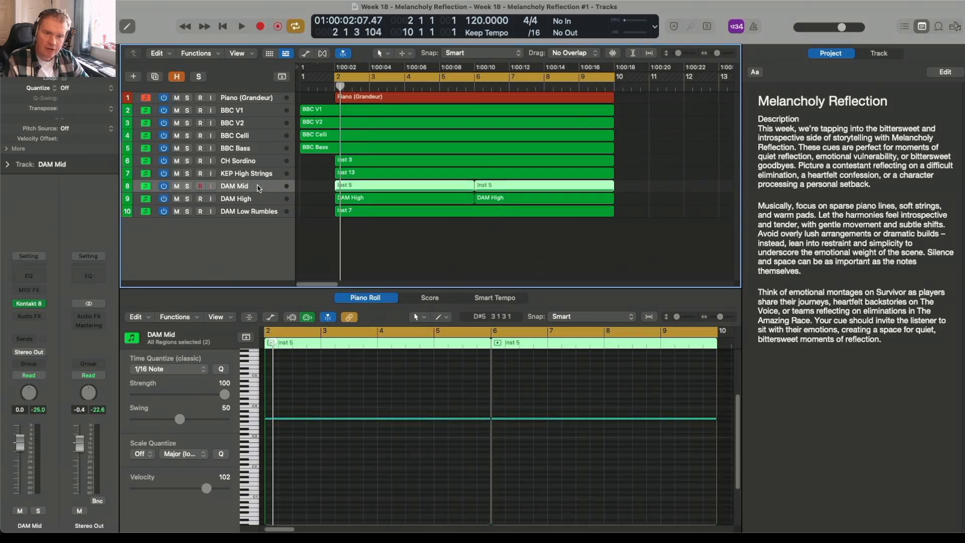
pyautogui.click(187, 186)
pyautogui.press('space')
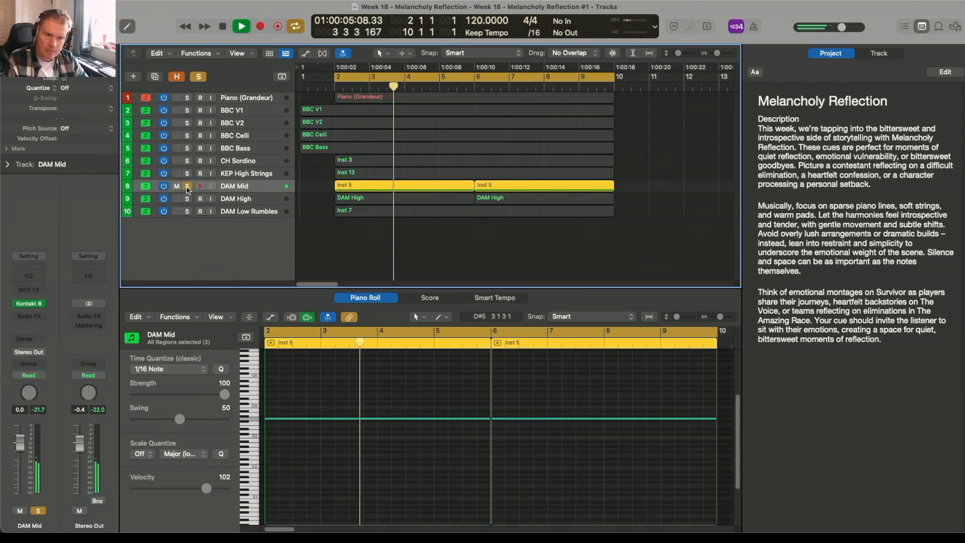
pyautogui.click(187, 186)
pyautogui.press('space')
# Audition the DAM High track in solo and clear its solo.
pyautogui.click(187, 202)
pyautogui.press('space')
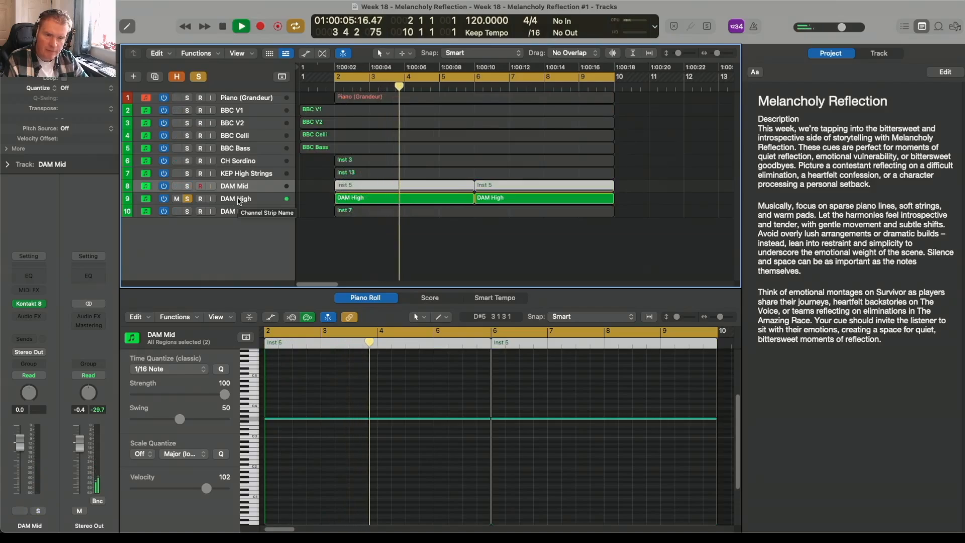
pyautogui.press('space')
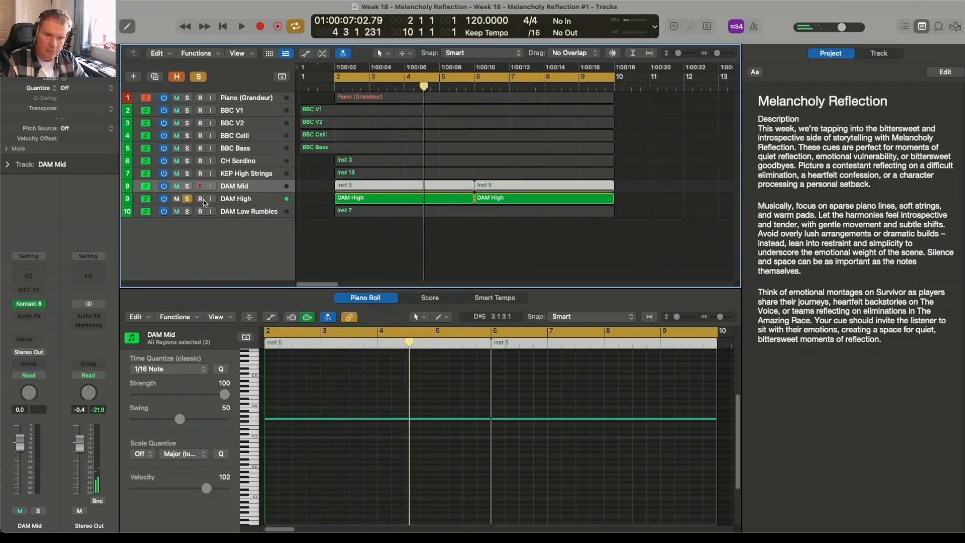
pyautogui.click(187, 200)
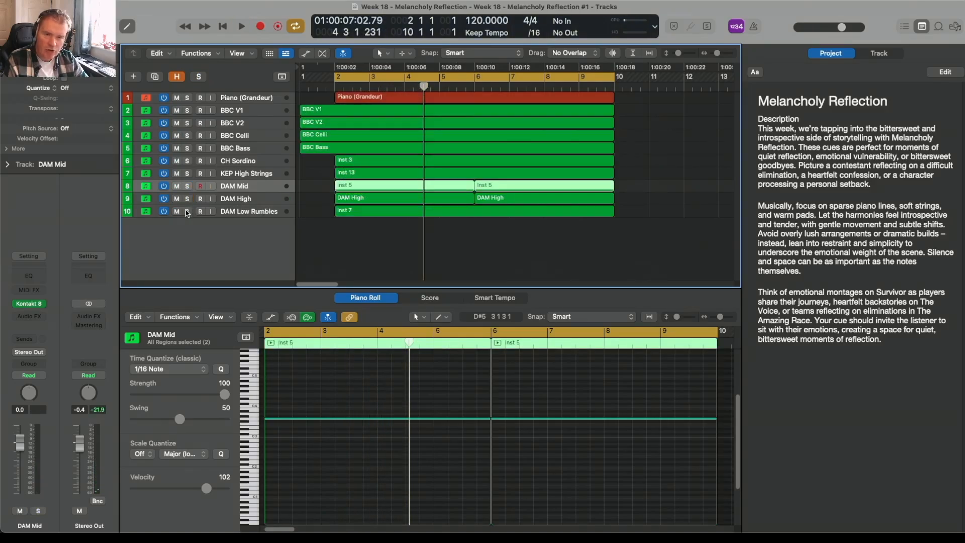
# Audition the DAM Low Rumbles track in solo, including its last note near bar 9, and clear its solo.
pyautogui.click(187, 212)
pyautogui.click(239, 212)
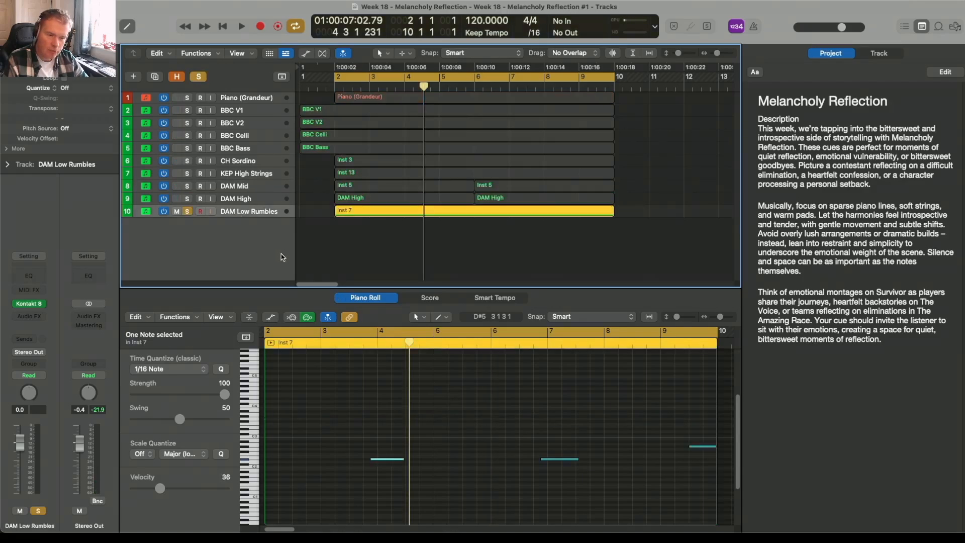
pyautogui.press('space')
pyautogui.press('space')
pyautogui.press('space')
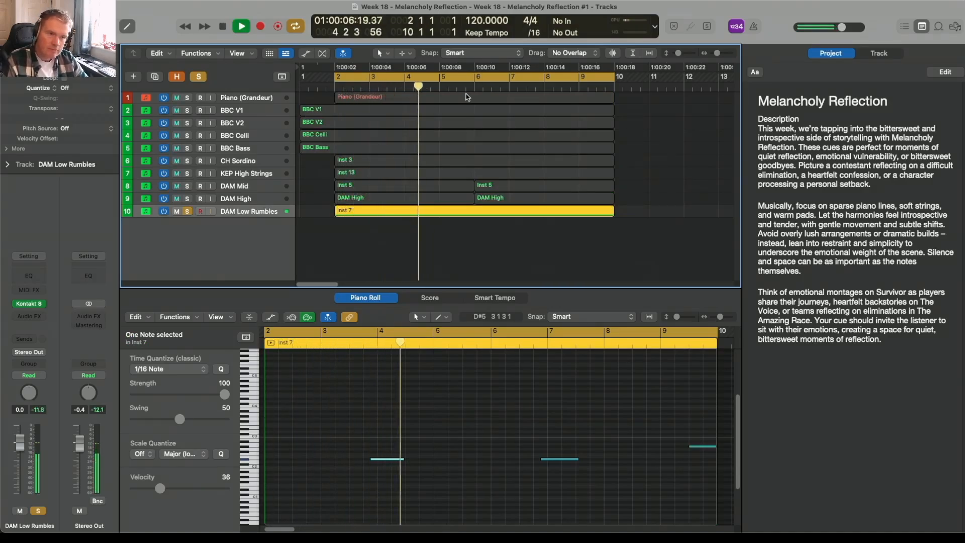
pyautogui.click(489, 78)
pyautogui.press('space')
pyautogui.click(580, 83)
pyautogui.press('space')
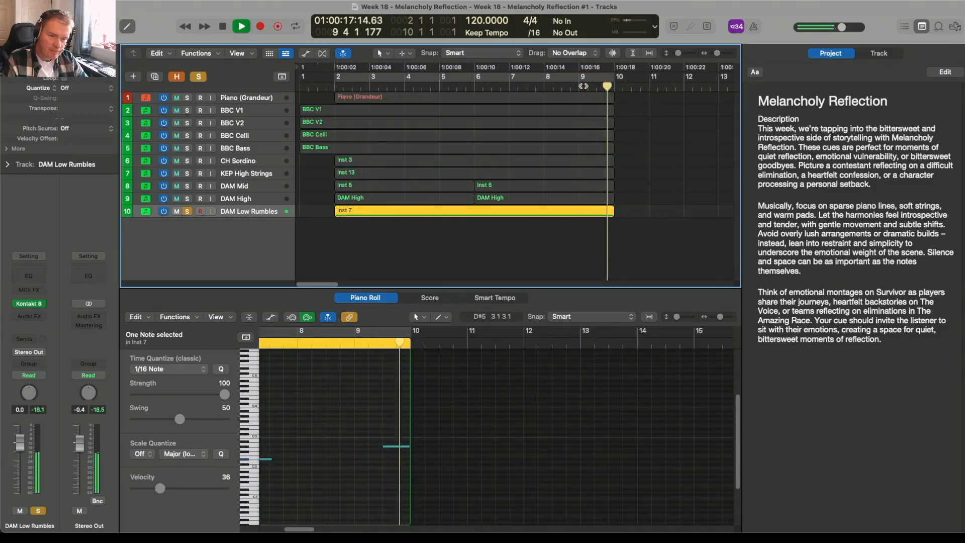
pyautogui.press('space')
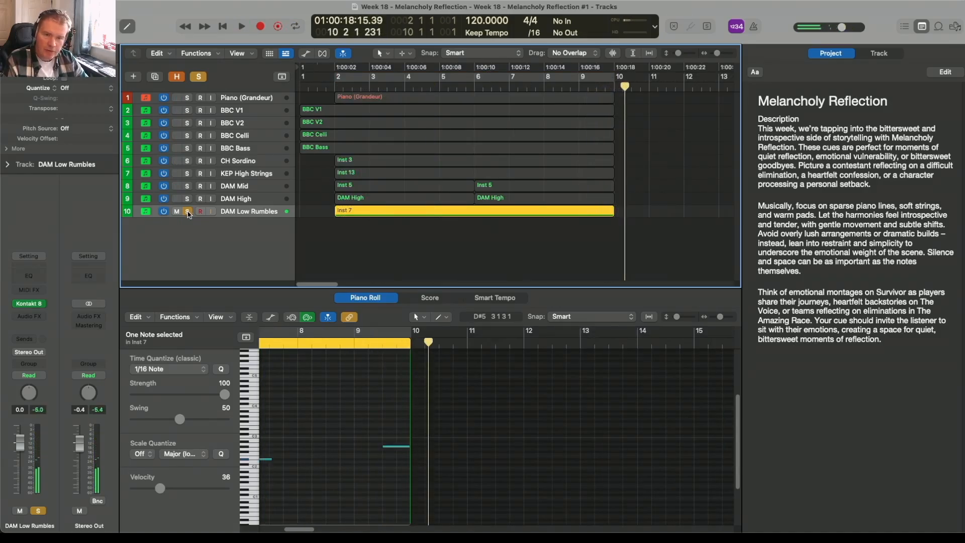
pyautogui.click(187, 211)
# Mute the DAM Mid track while playing the full cycled mix, and delete the track.
pyautogui.click(237, 186)
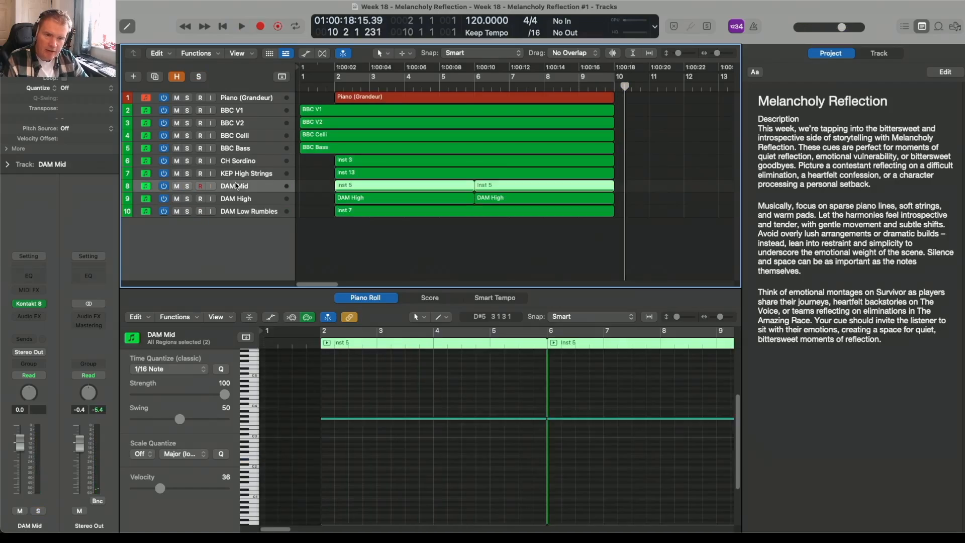
pyautogui.click(362, 82)
pyautogui.press('space')
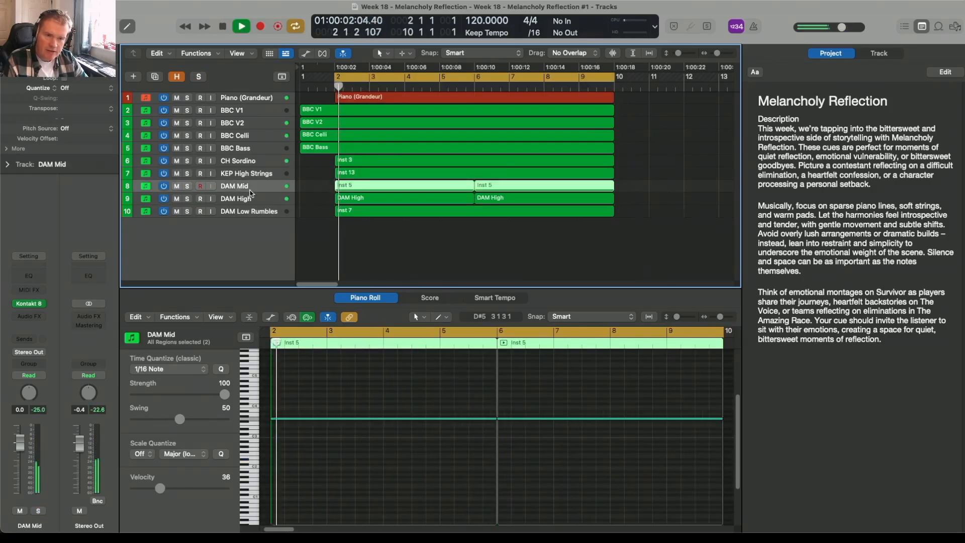
pyautogui.click(176, 187)
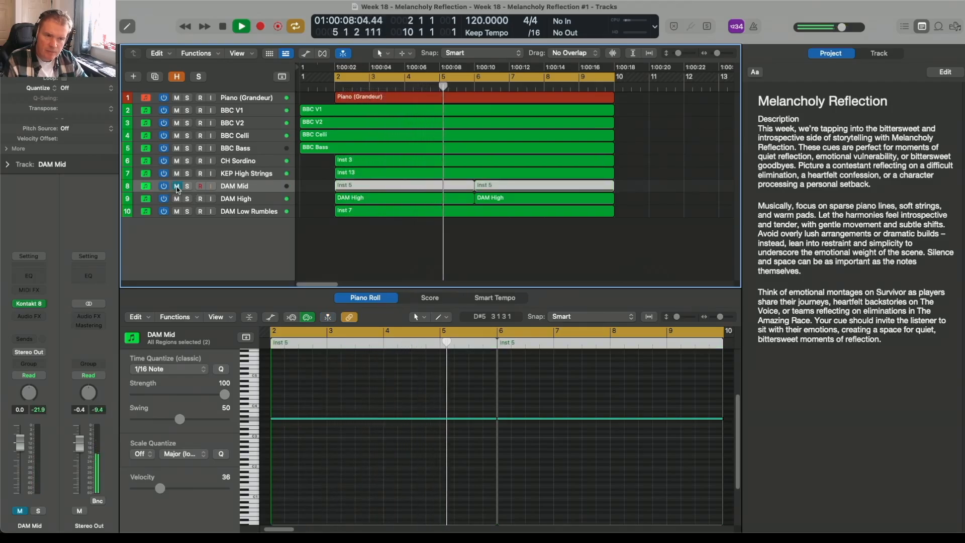
pyautogui.press('space')
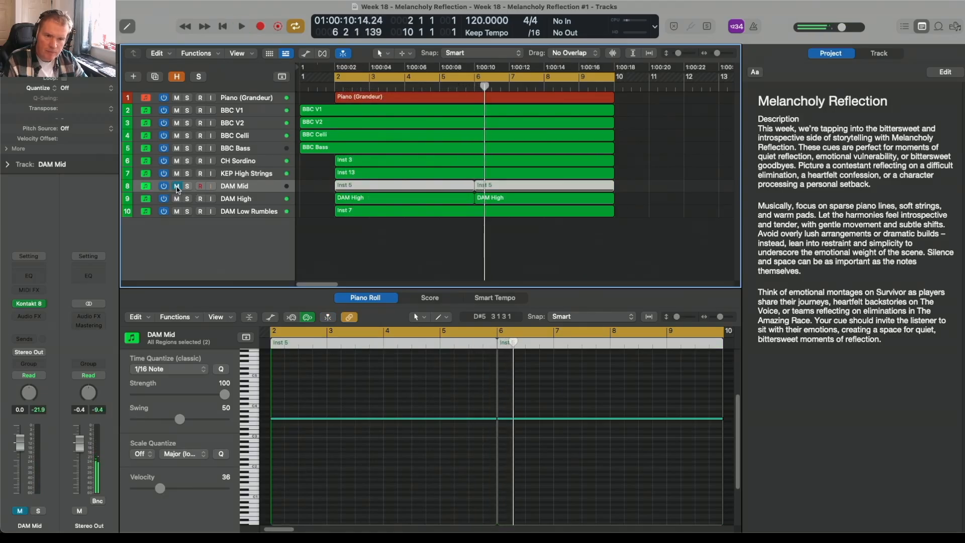
pyautogui.rightClick(239, 188)
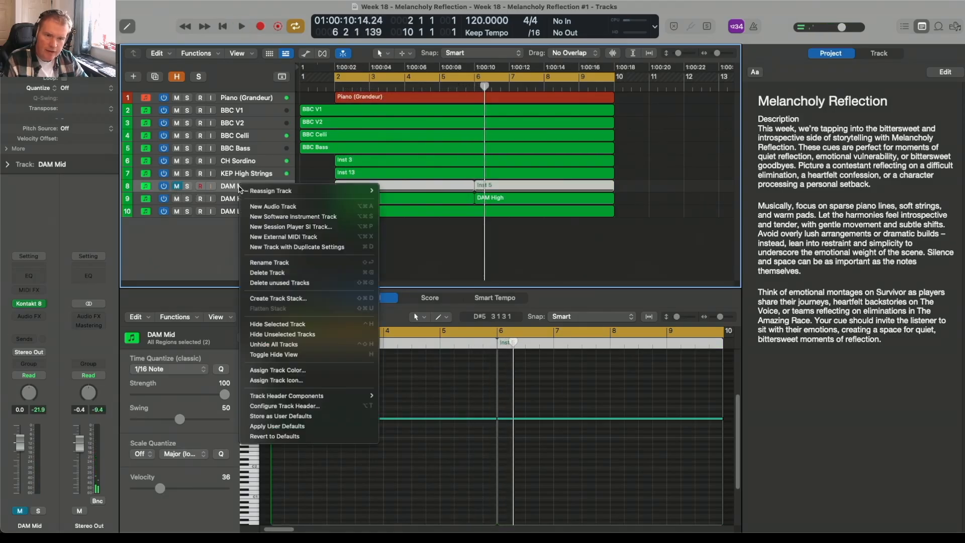
pyautogui.click(264, 273)
pyautogui.click(247, 200)
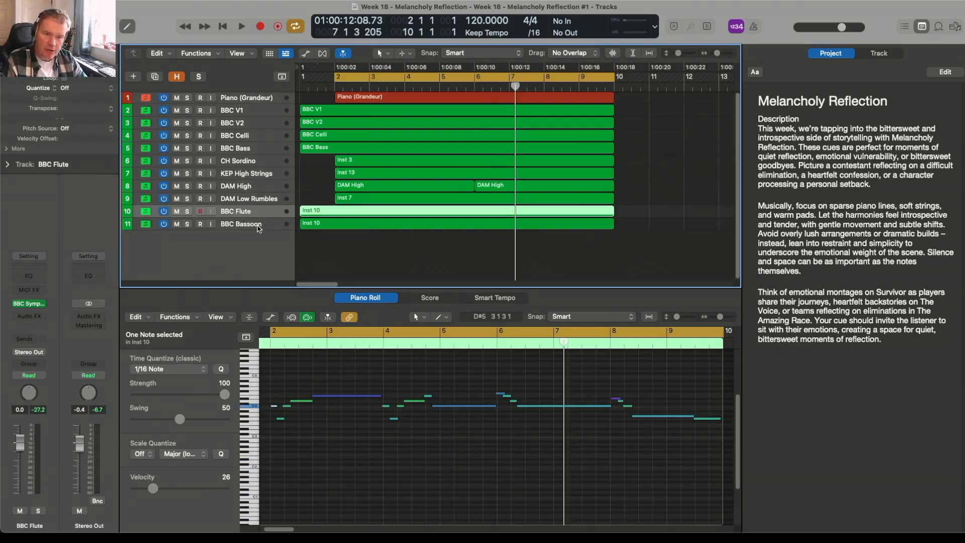
# Show the BBC Flute and BBC Bassoon regions together and audition both tracks in solo, adding the piano to the solo.
pyautogui.click(311, 227)
pyautogui.moveTo(318, 222); pyautogui.dragTo(315, 213)
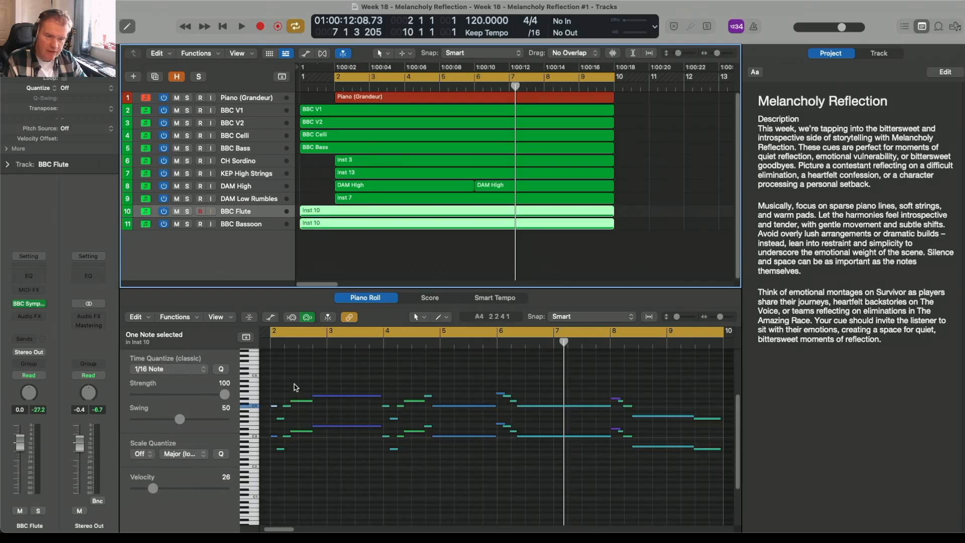
pyautogui.click(187, 211)
pyautogui.click(188, 224)
pyautogui.press('space')
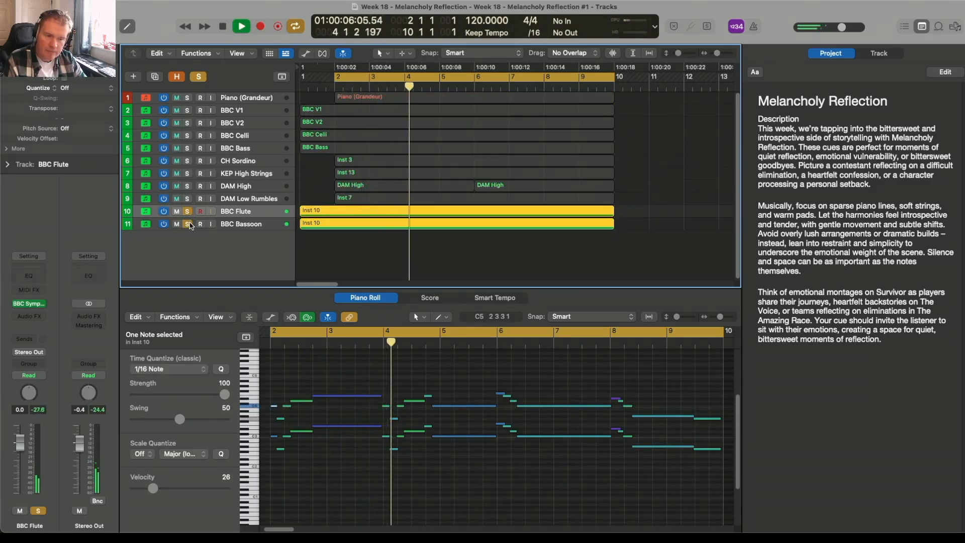
pyautogui.click(187, 99)
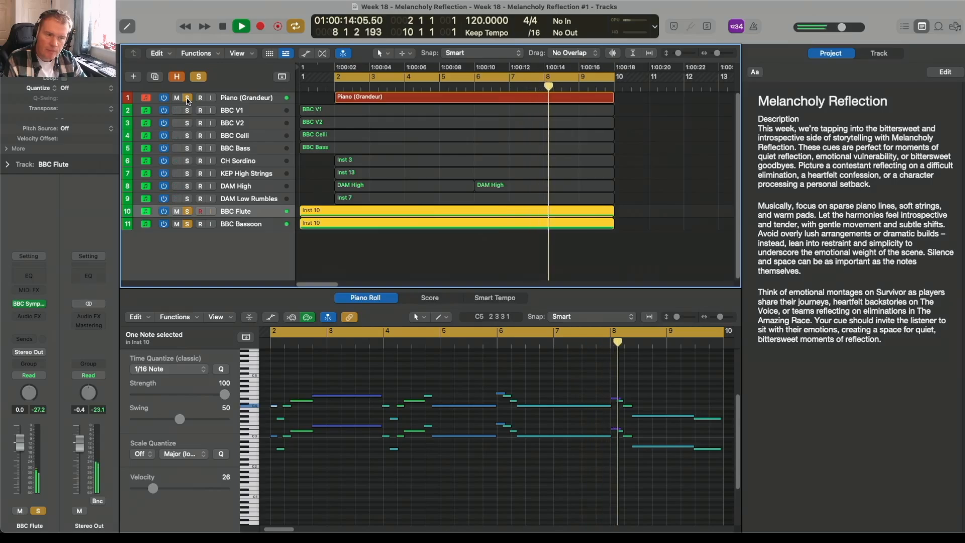
pyautogui.press('space')
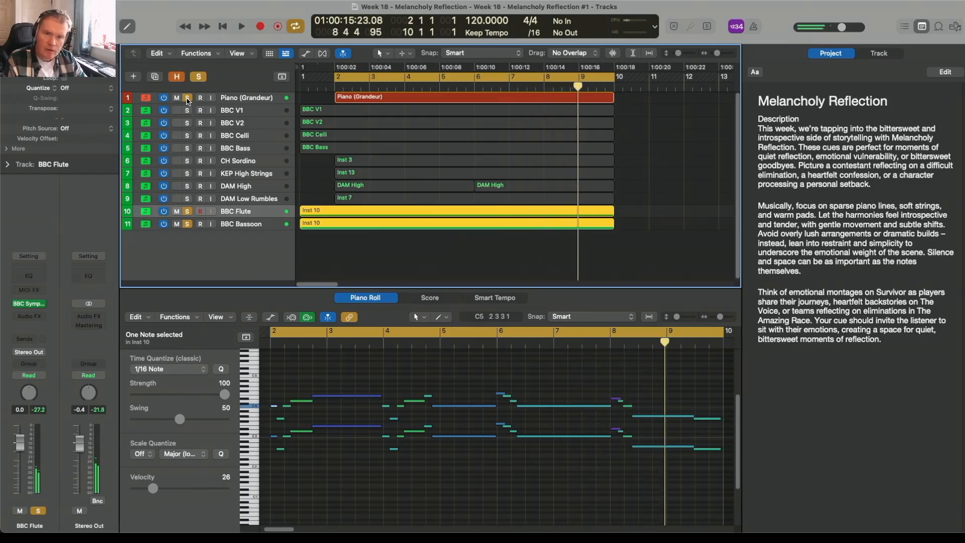
# Clear the solos on Piano (Grandeur), BBC Flute and BBC Bassoon, and leave the piano track muted.
pyautogui.click(187, 98)
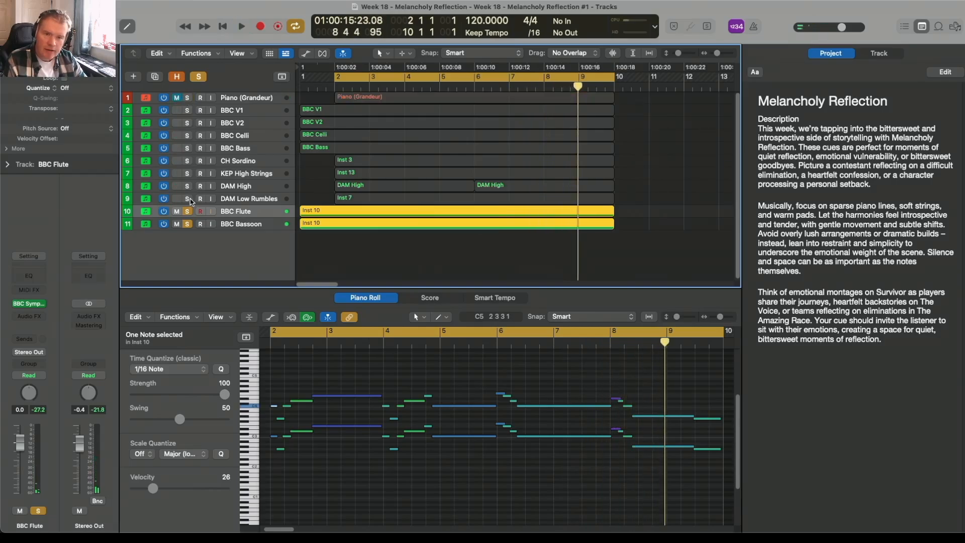
pyautogui.click(187, 211)
pyautogui.click(187, 224)
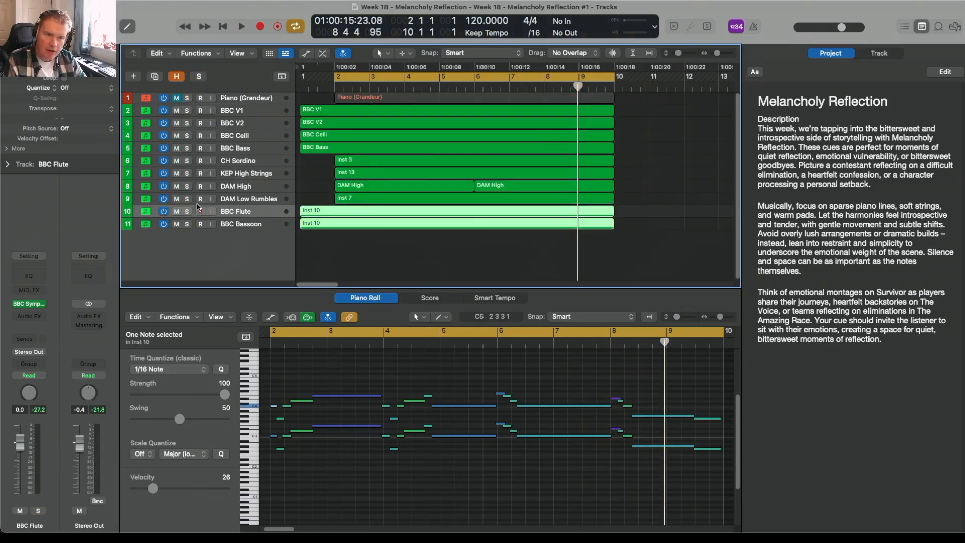
# Audition the cycled mix of strings, textures and woodwinds with the piano track muted.
pyautogui.press('space')
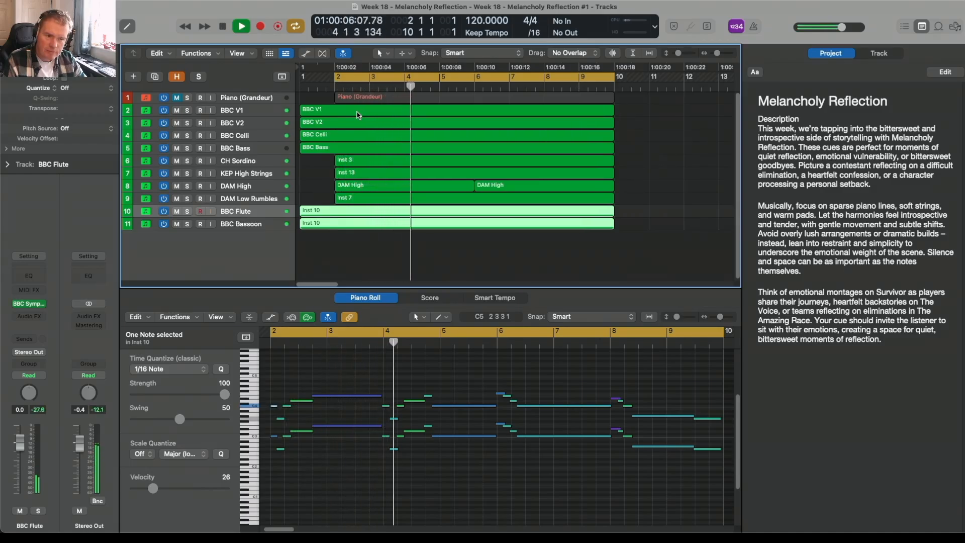
pyautogui.press('space')
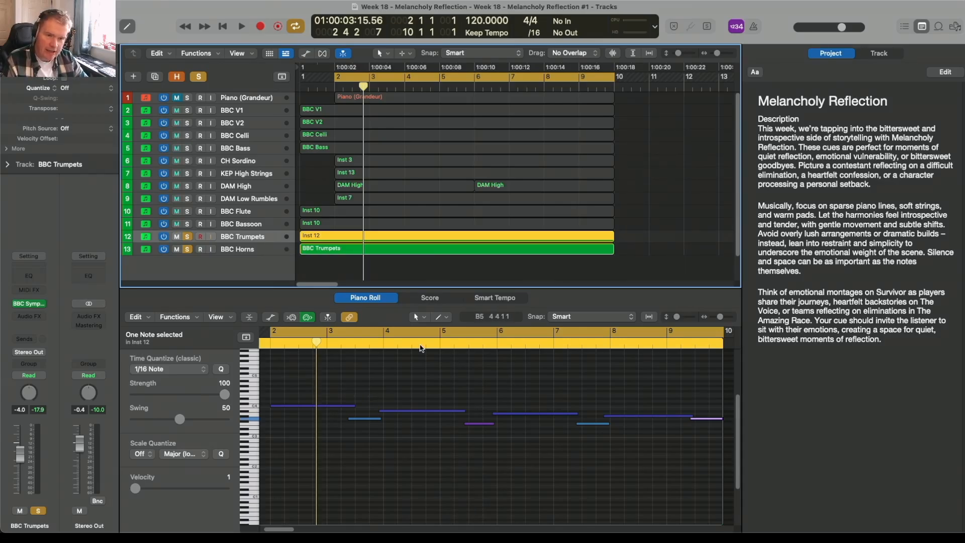
# Audition the soloed BBC Trumpets and BBC Horns with both regions' notes shown together, and clear their solos.
pyautogui.click(337, 251)
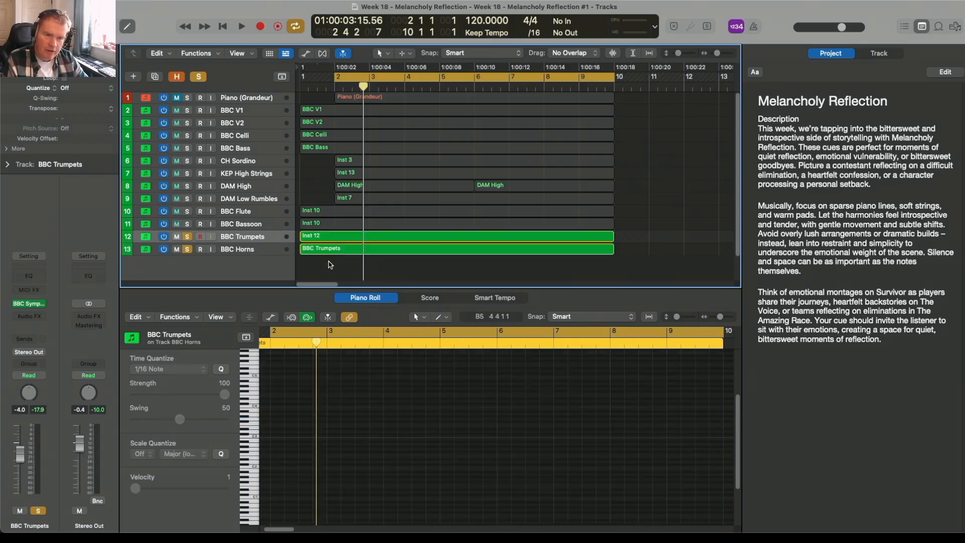
pyautogui.keyDown('shift'); pyautogui.click(330, 239); pyautogui.keyUp('shift')
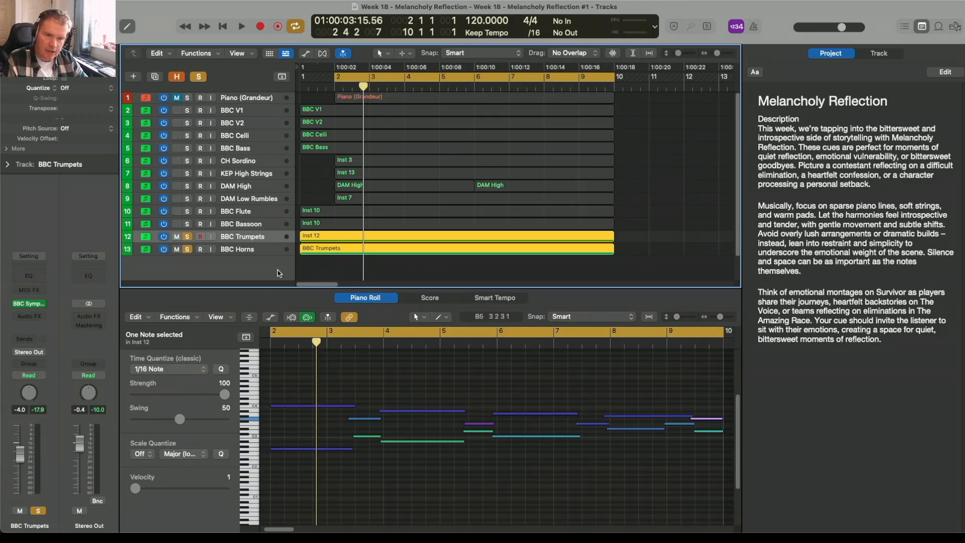
pyautogui.press('space')
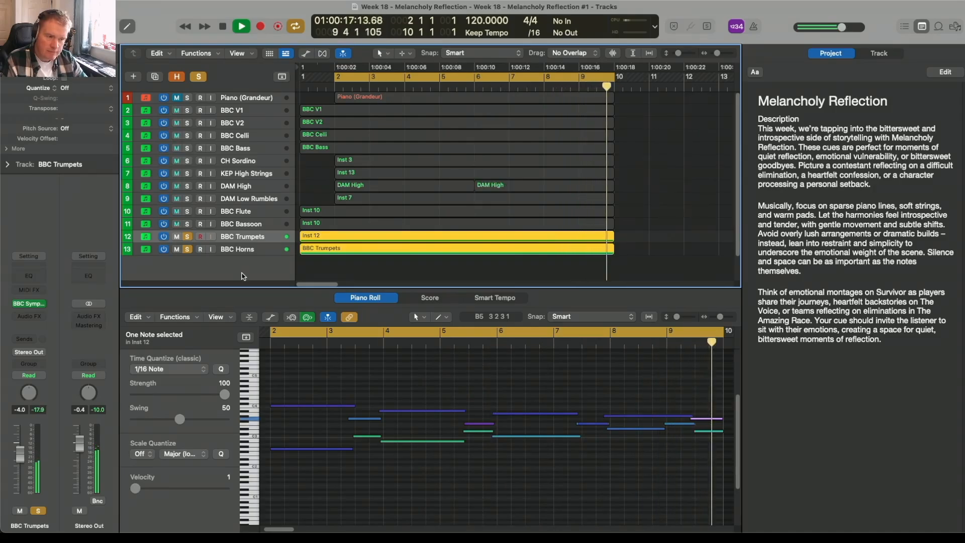
pyautogui.press('space')
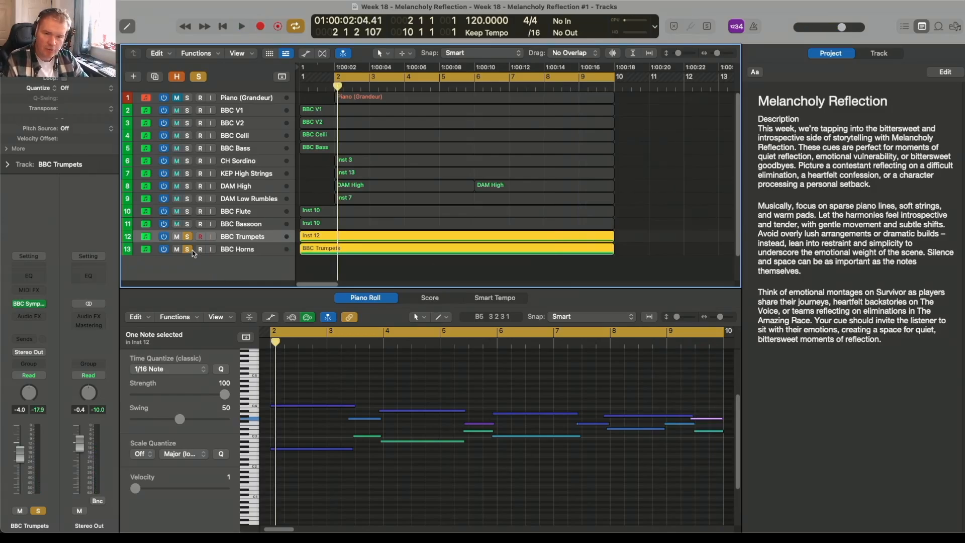
pyautogui.moveTo(188, 241); pyautogui.dragTo(189, 250)
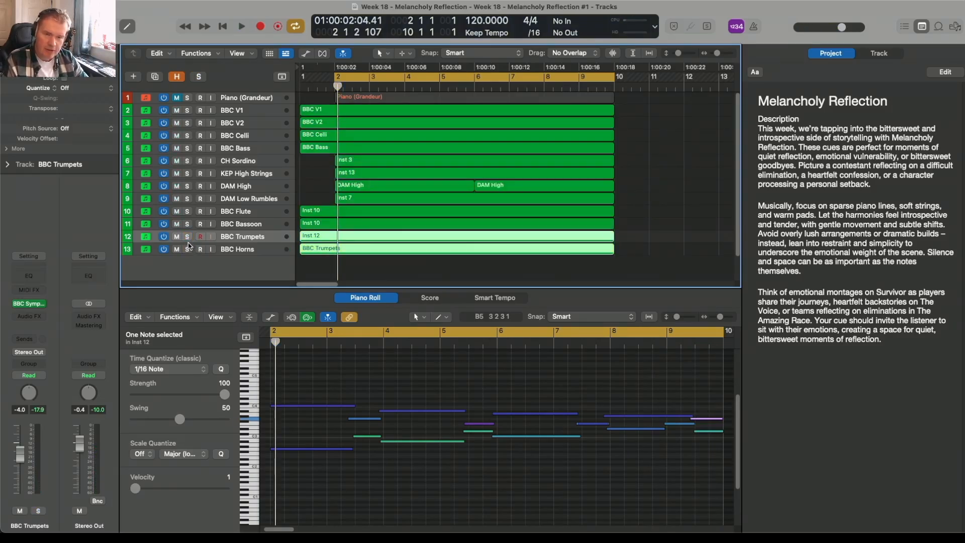